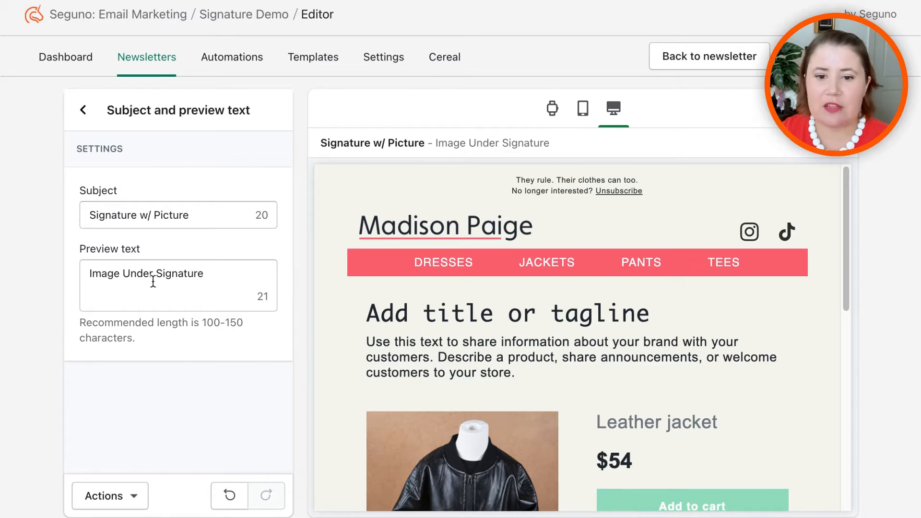
# - Open the Header section's settings and replace the preheader text with "Something totally new"
pyautogui.click(83, 110)
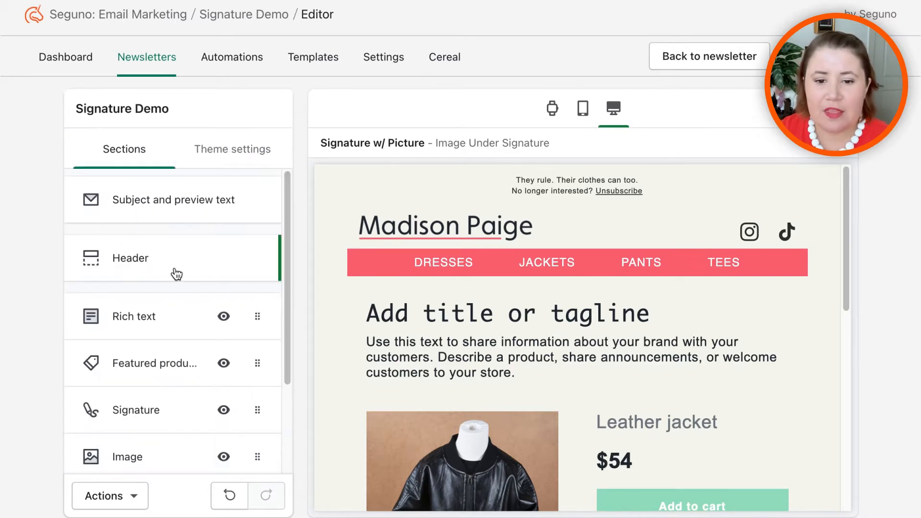
pyautogui.click(130, 264)
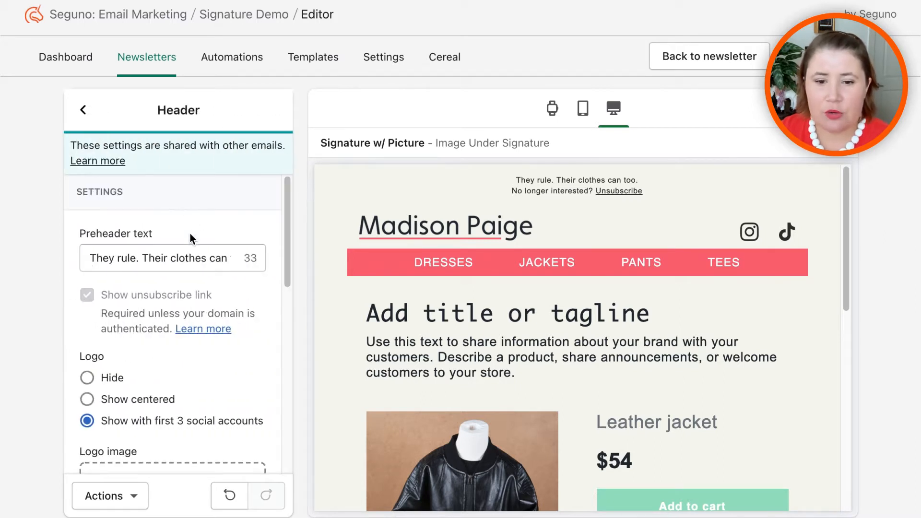
pyautogui.moveTo(87, 259); pyautogui.dragTo(145, 261)
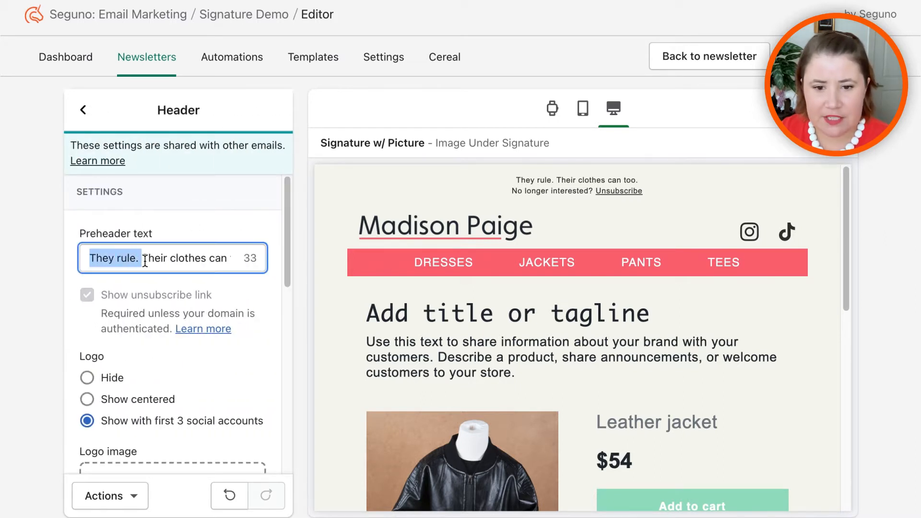
pyautogui.moveTo(514, 180); pyautogui.dragTo(645, 187)
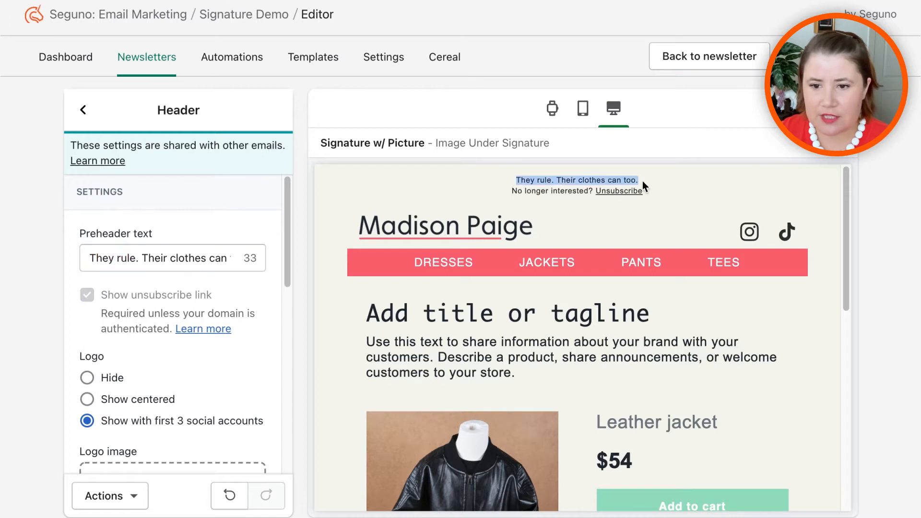
pyautogui.tripleClick(159, 259)
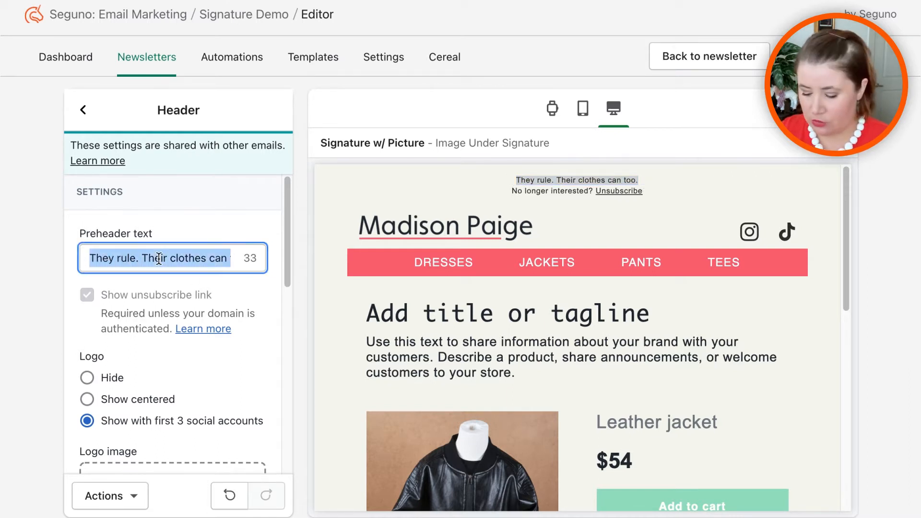
pyautogui.press('BackSpace')
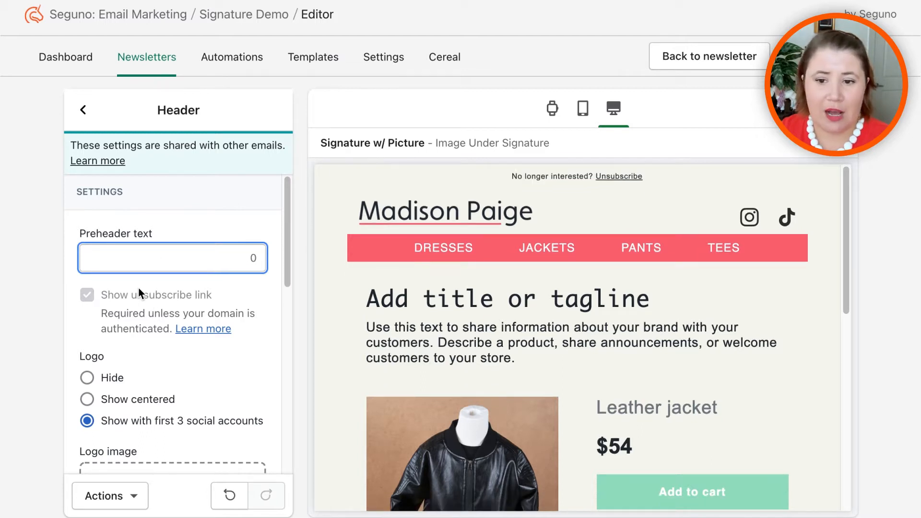
pyautogui.write('Som')
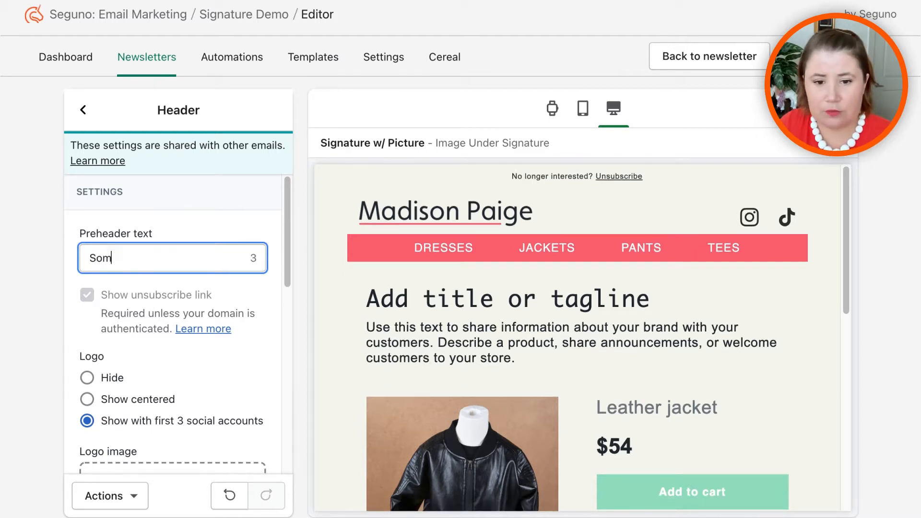
pyautogui.write('ething totally new')
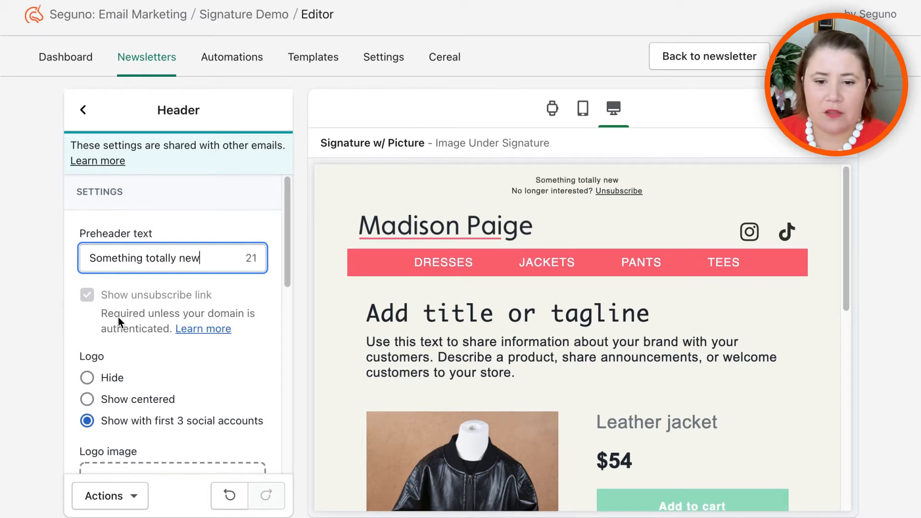
# - Try the header logo hidden and with the first 3 social accounts, and set it to show centered
pyautogui.scroll(-3, 119, 323)
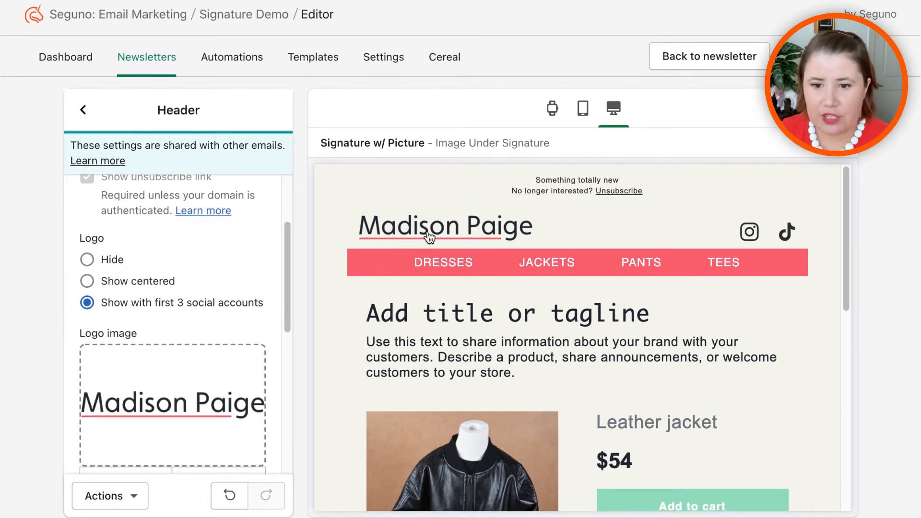
pyautogui.click(87, 260)
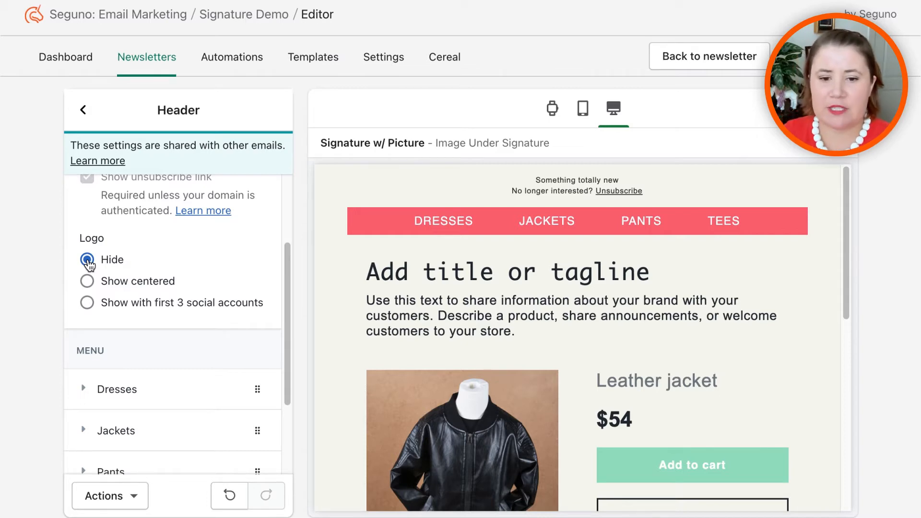
pyautogui.click(87, 283)
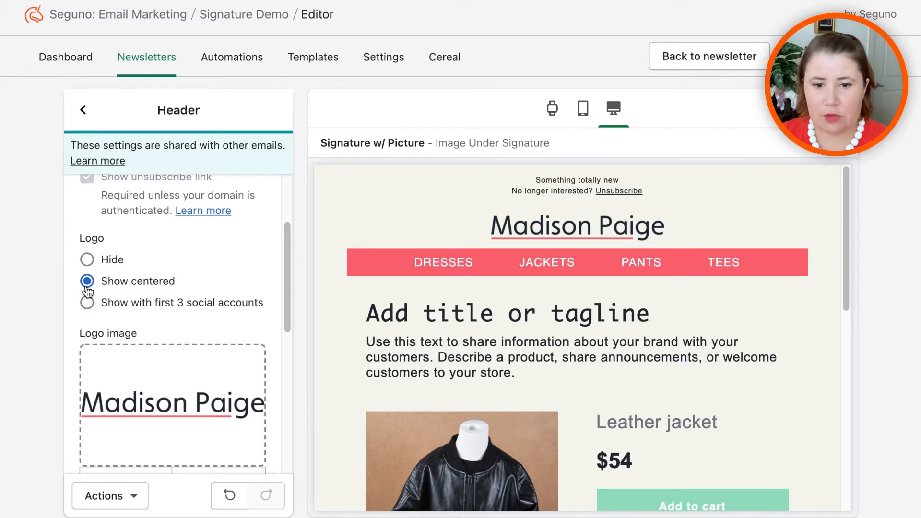
pyautogui.click(87, 304)
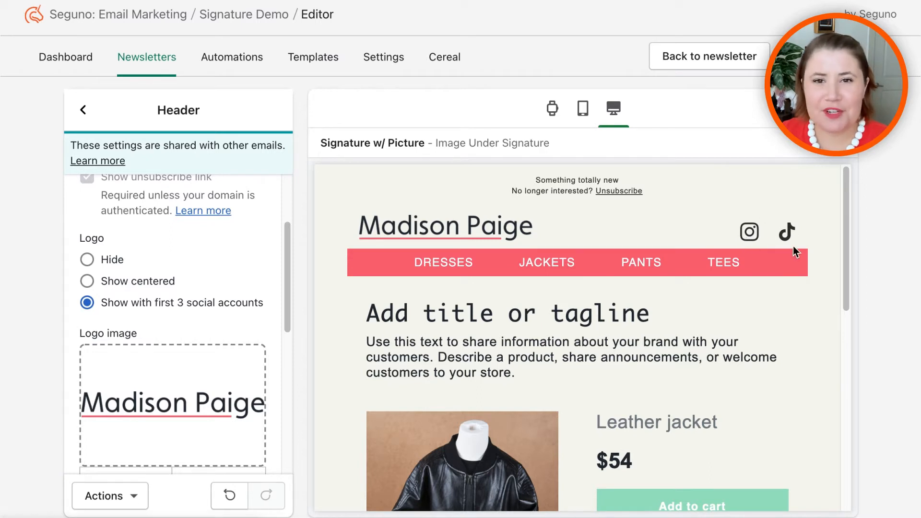
pyautogui.click(89, 281)
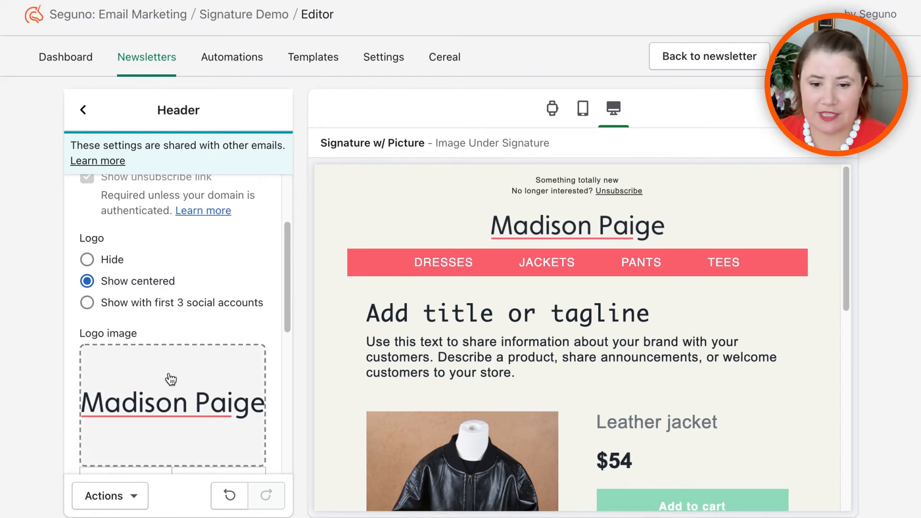
# - Set the logo width to 251px and check the image library offered for changing the logo
pyautogui.scroll(-3, 171, 376)
pyautogui.scroll(-3, 190, 332)
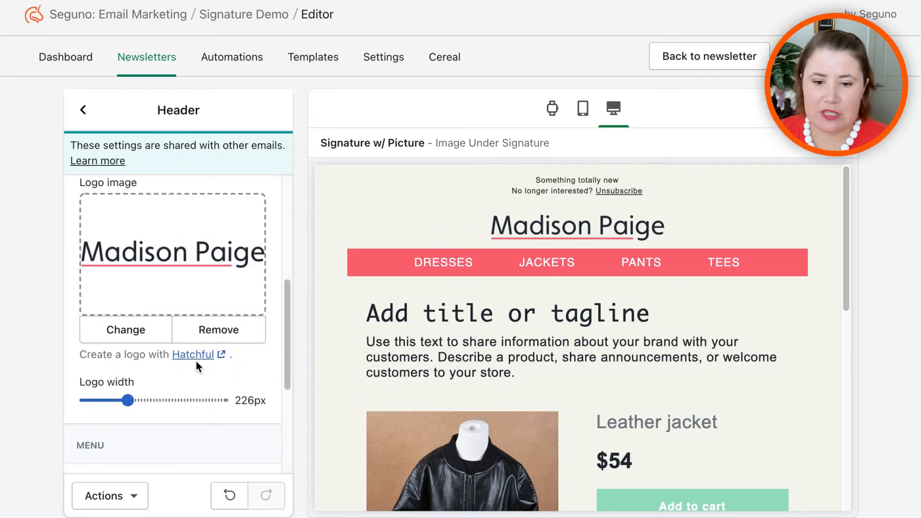
pyautogui.moveTo(126, 400); pyautogui.dragTo(228, 401)
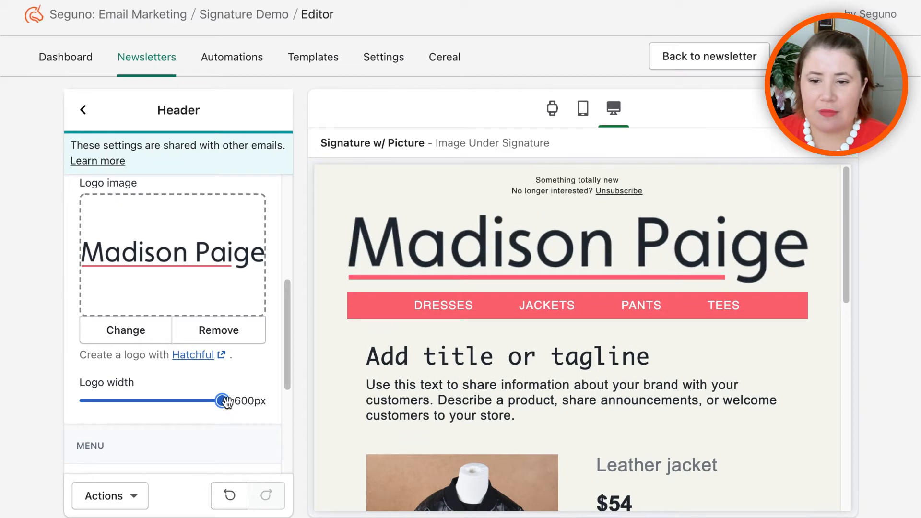
pyautogui.moveTo(226, 402); pyautogui.dragTo(134, 401)
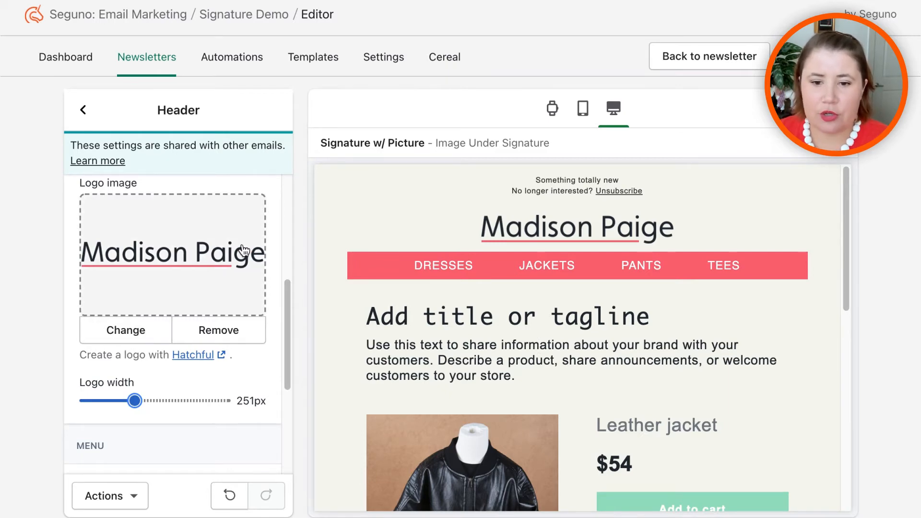
pyautogui.click(126, 331)
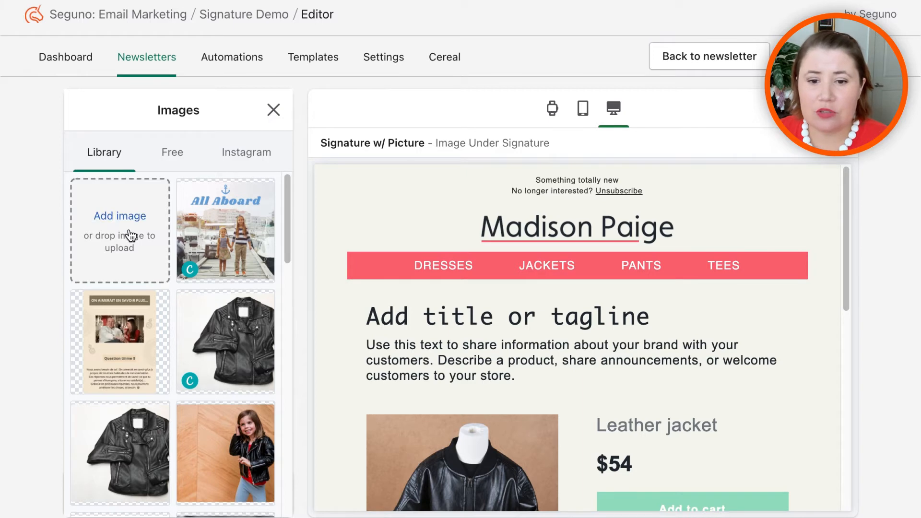
pyautogui.click(274, 111)
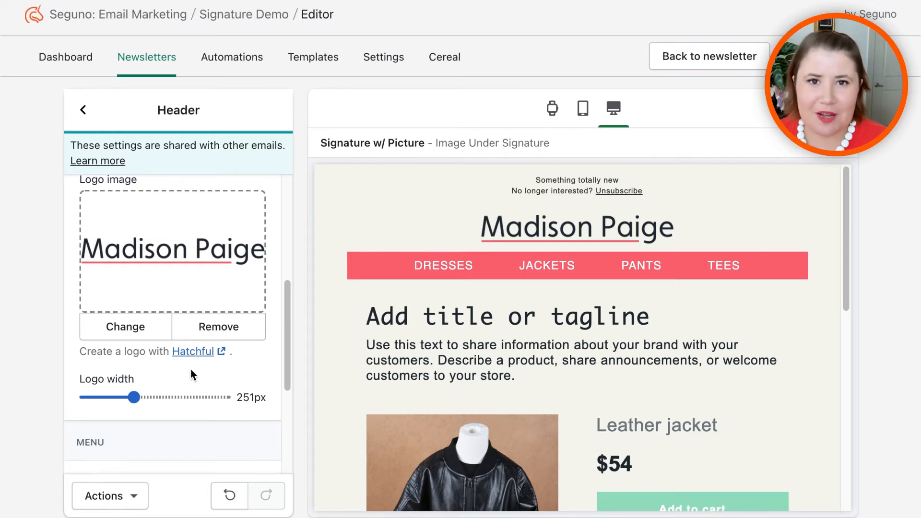
# - Expand the Tees item in the header menu to examine its name and URL settings
pyautogui.scroll(-3, 192, 373)
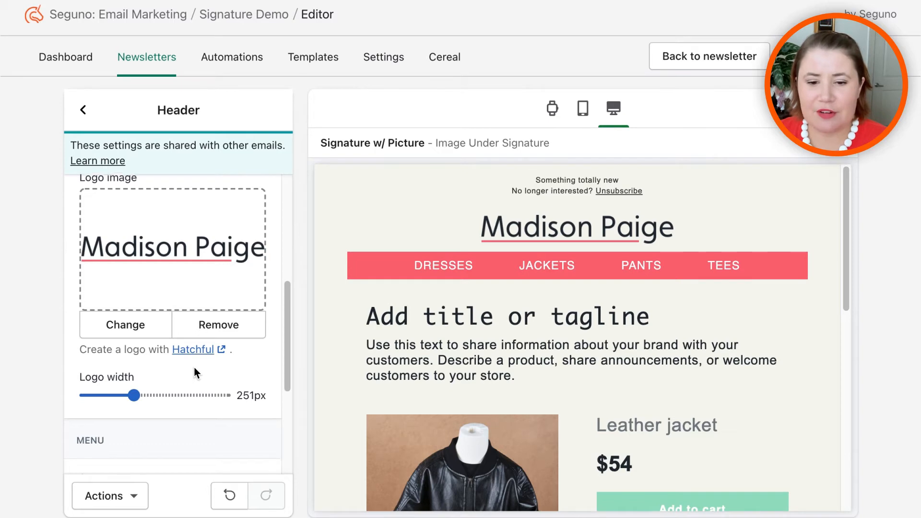
pyautogui.scroll(-1, 195, 374)
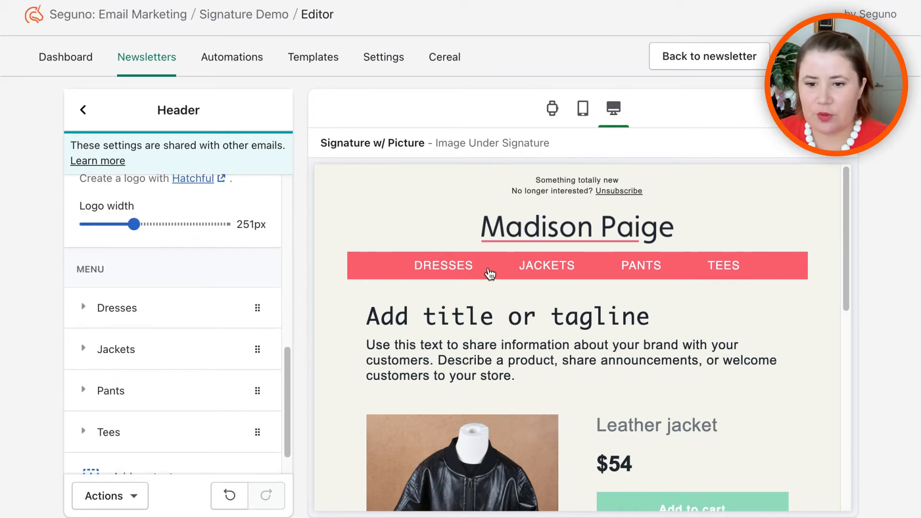
pyautogui.scroll(-1, 150, 319)
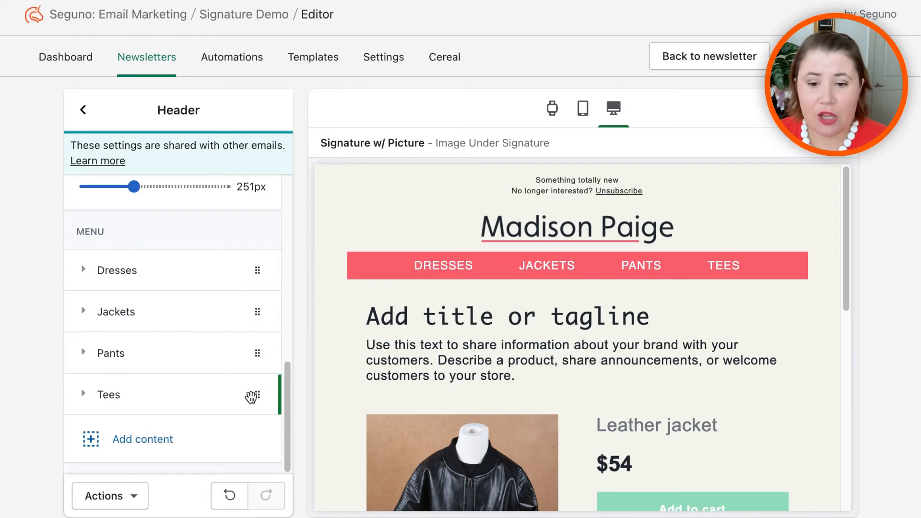
pyautogui.click(83, 394)
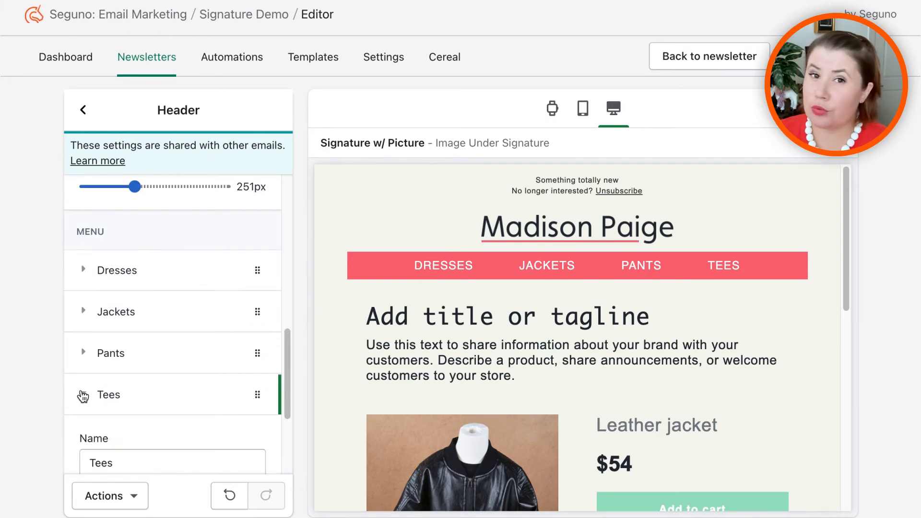
pyautogui.scroll(-3, 186, 395)
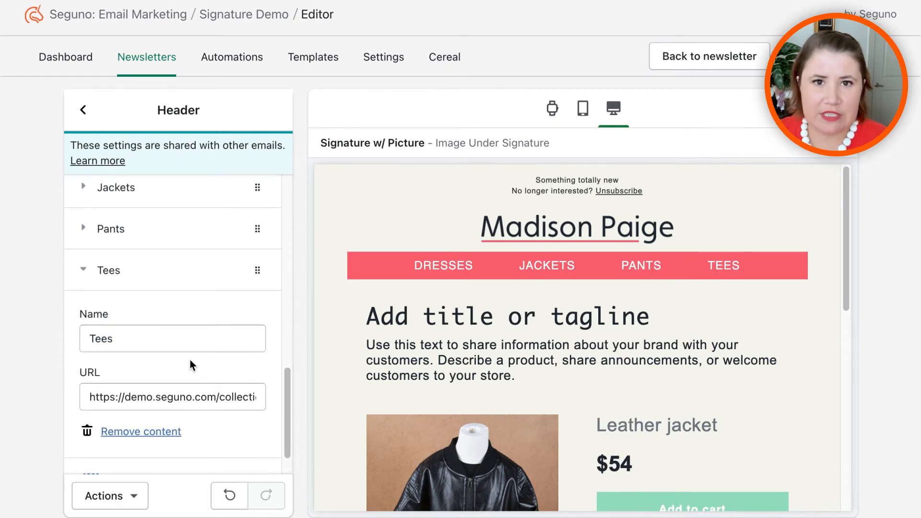
pyautogui.scroll(-1, 190, 365)
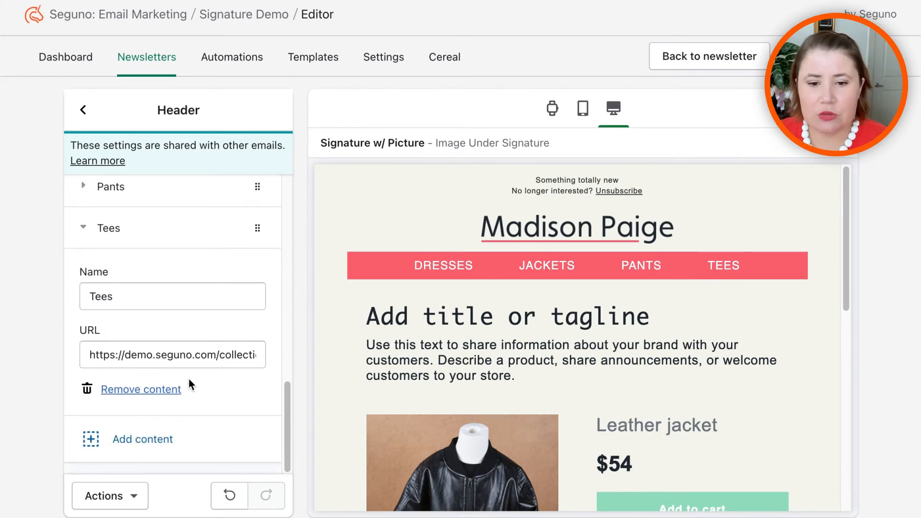
# - Try the longer name "Tees do that here" for the Tees menu item, and remove the added words
pyautogui.click(103, 296)
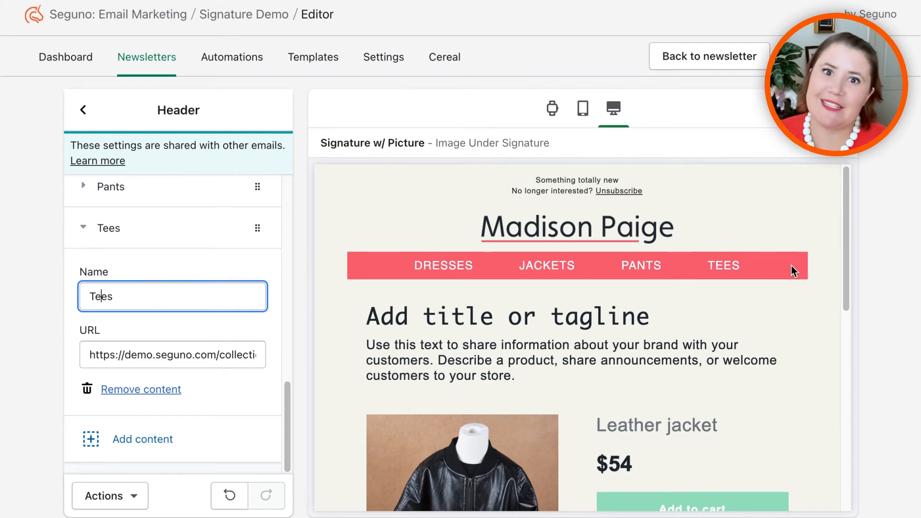
pyautogui.click(119, 298)
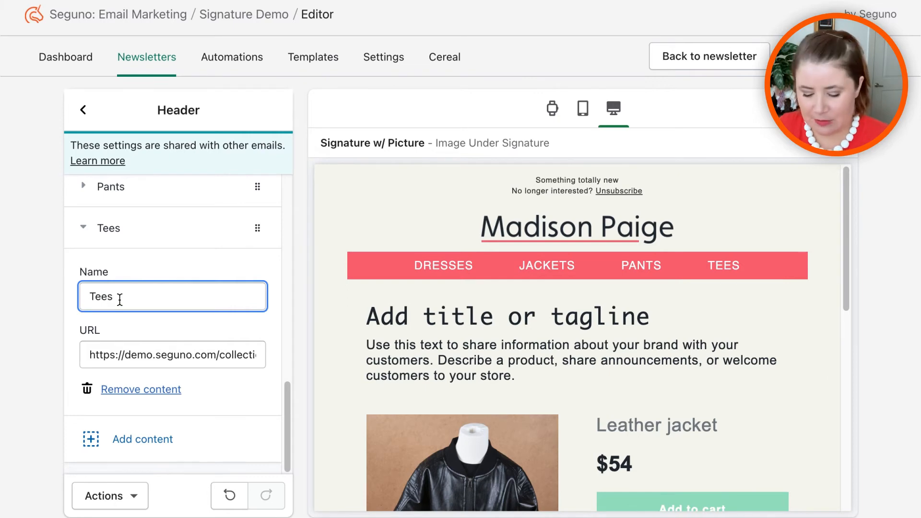
pyautogui.write('do that here')
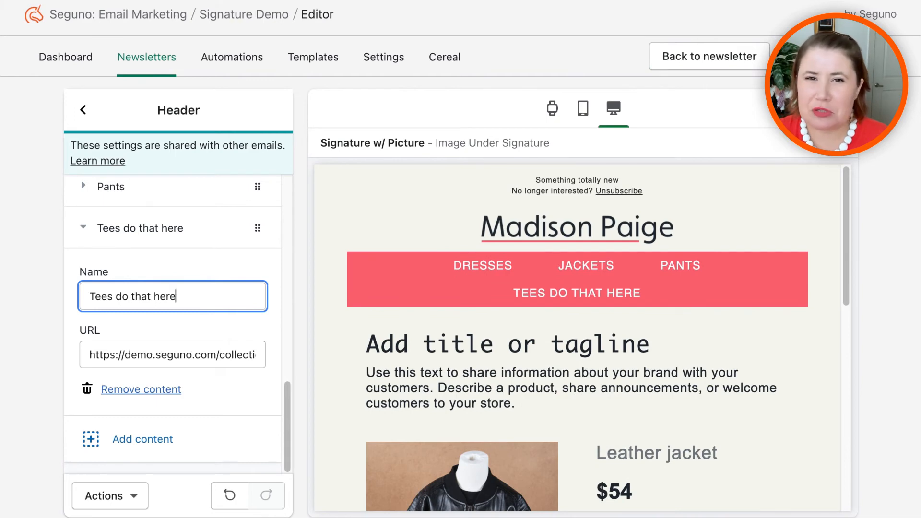
pyautogui.press('BackSpace')
pyautogui.press('BackSpace')
pyautogui.press('BackSpace')
pyautogui.press('BackSpace')
pyautogui.press('BackSpace')
pyautogui.press('BackSpace')
pyautogui.press('BackSpace')
pyautogui.press('BackSpace')
pyautogui.press('BackSpace')
pyautogui.press('BackSpace')
pyautogui.press('BackSpace')
pyautogui.press('BackSpace')
pyautogui.press('BackSpace')
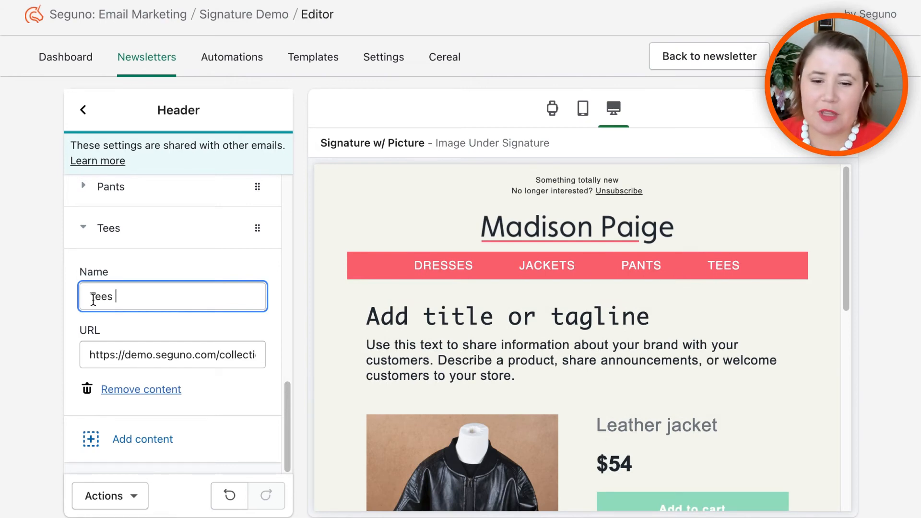
# - Try renaming the Tees menu item as "Gifts", and restore the name "Tees"
pyautogui.doubleClick(93, 297)
pyautogui.write('Gifts')
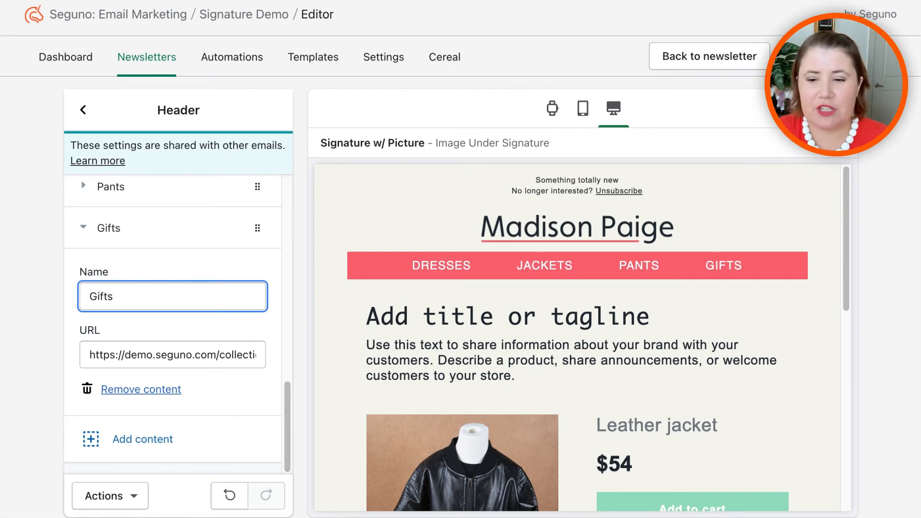
pyautogui.doubleClick(104, 297)
pyautogui.write('Tees')
# - Examine the collection path in the Tees menu item's URL and collapse the item
pyautogui.click(122, 357)
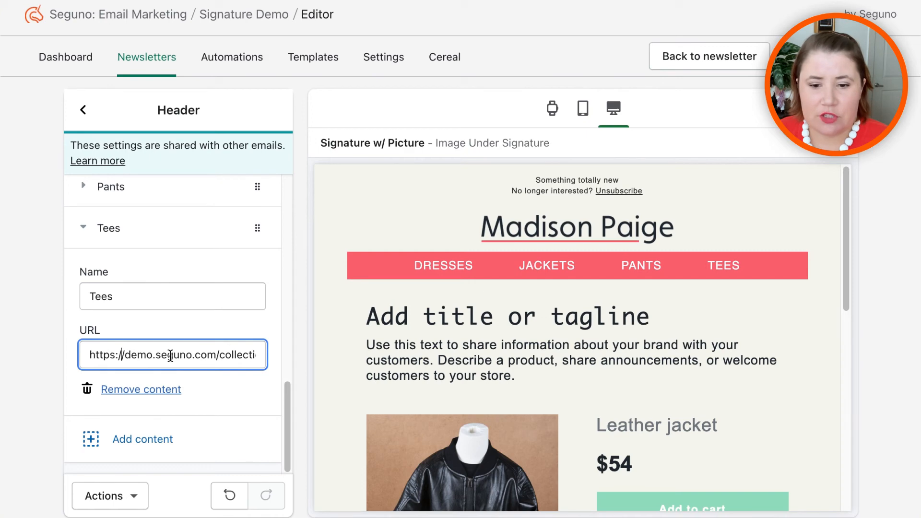
pyautogui.moveTo(217, 355); pyautogui.dragTo(257, 355)
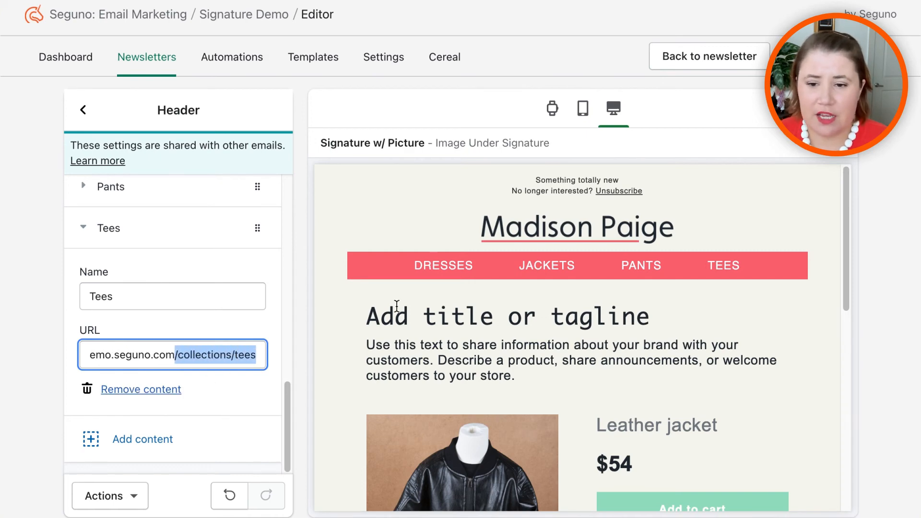
pyautogui.click(82, 228)
pyautogui.moveTo(258, 273)
pyautogui.mouseDown()
pyautogui.moveTo(248, 315)
pyautogui.moveTo(256, 271)
pyautogui.mouseUp()
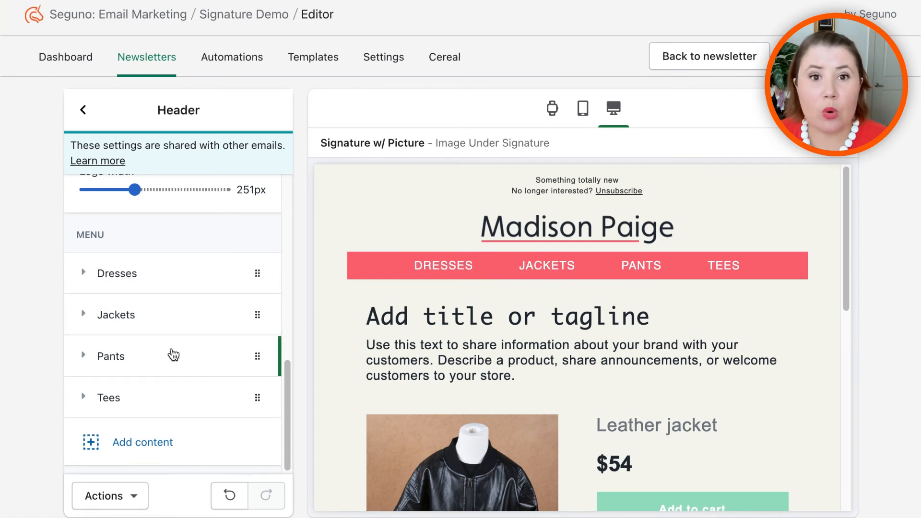
pyautogui.scroll(10, 177, 354)
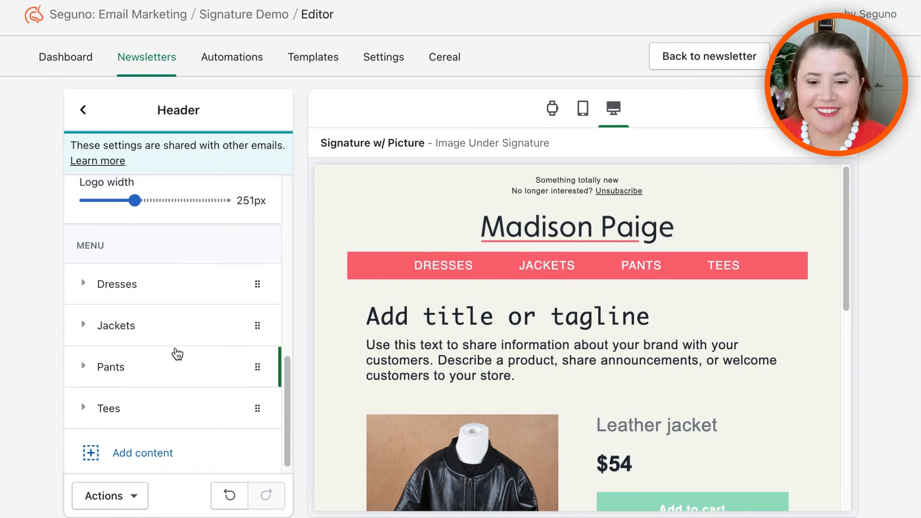
pyautogui.click(138, 501)
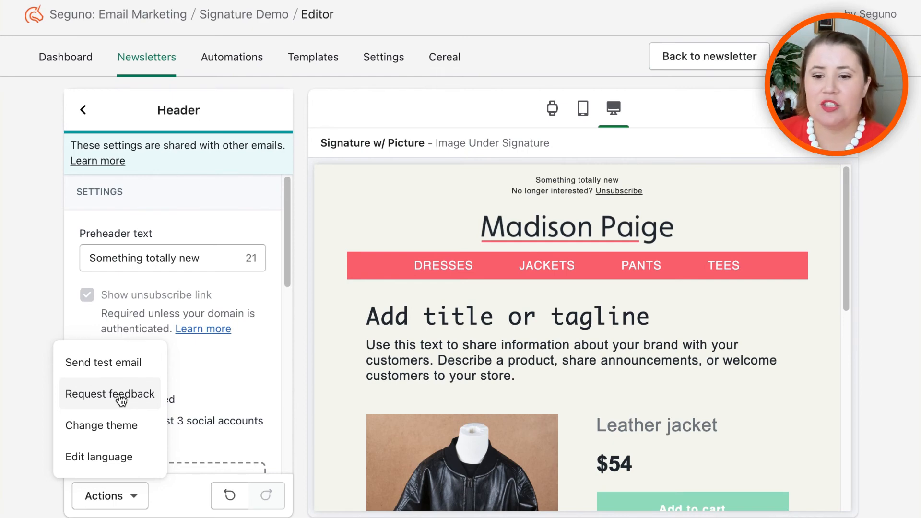
pyautogui.click(236, 378)
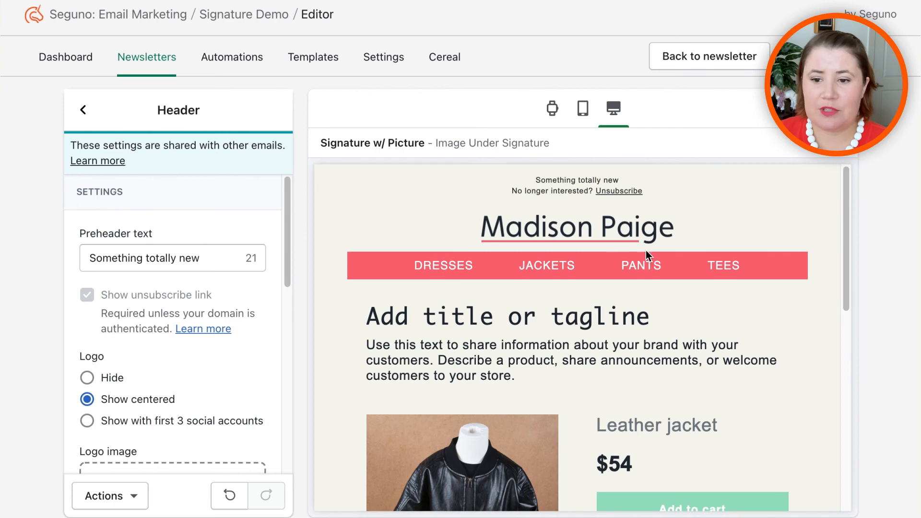